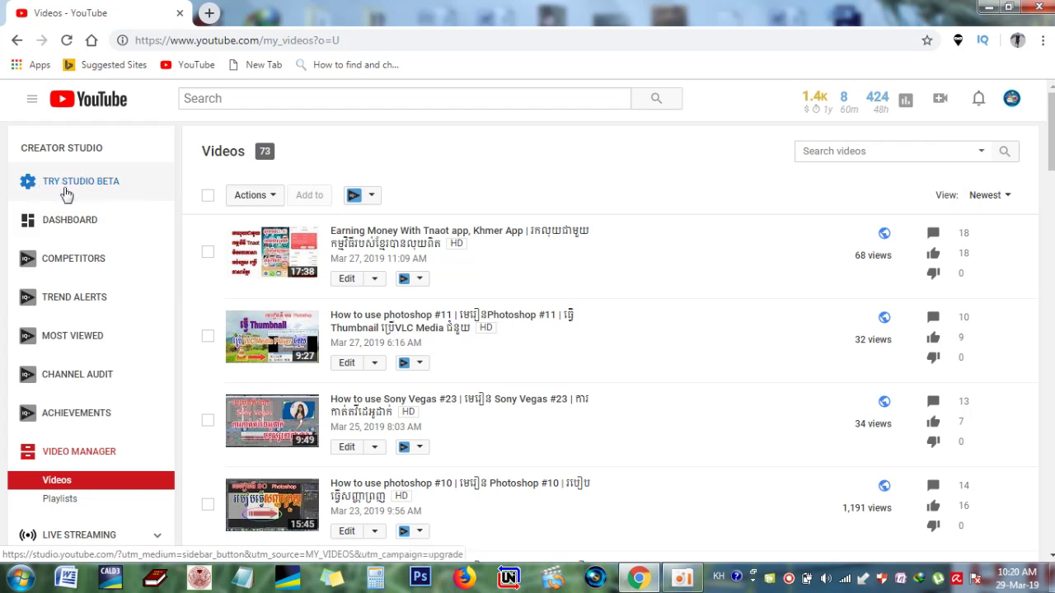
- Switch from the classic Creator Studio to YouTube Studio beta and look over the channel dashboard
click(84, 185)
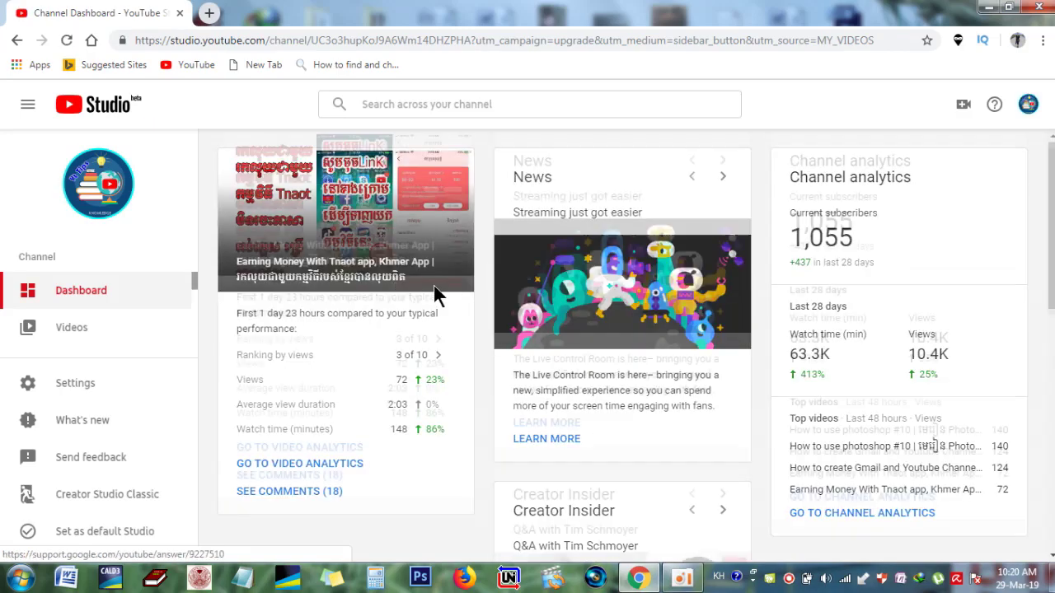
scroll(432, 283, down, 4)
scroll(434, 288, up, 4)
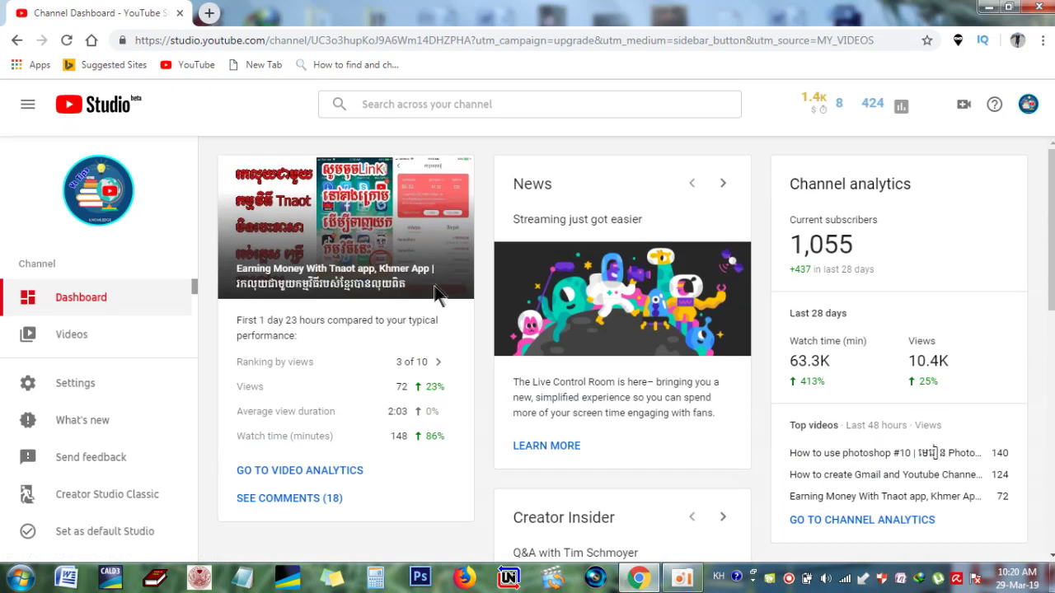
scroll(461, 289, down, 1)
scroll(462, 285, down, 2)
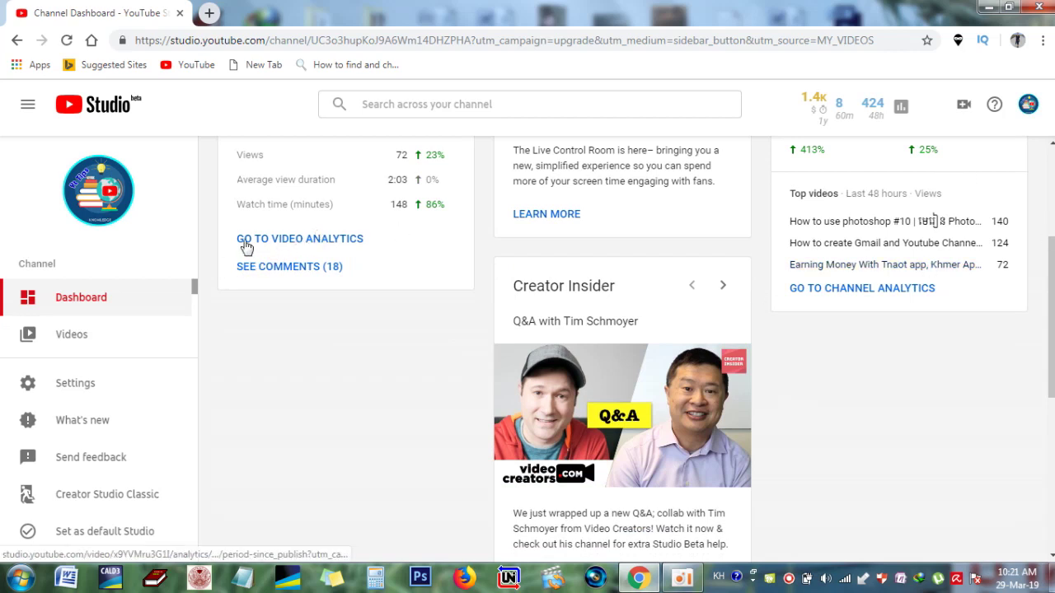
click(74, 388)
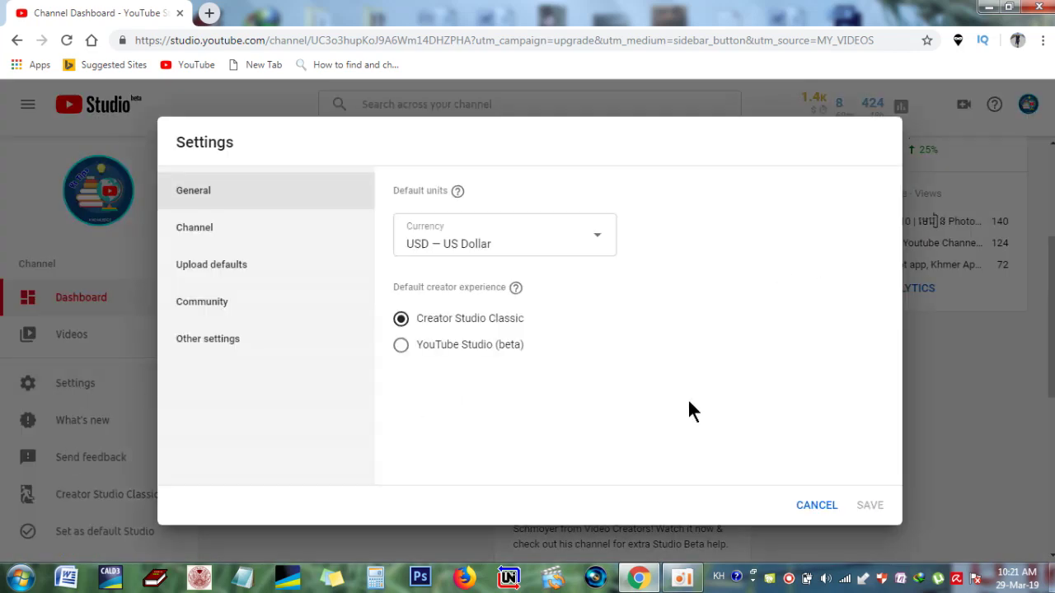
click(401, 346)
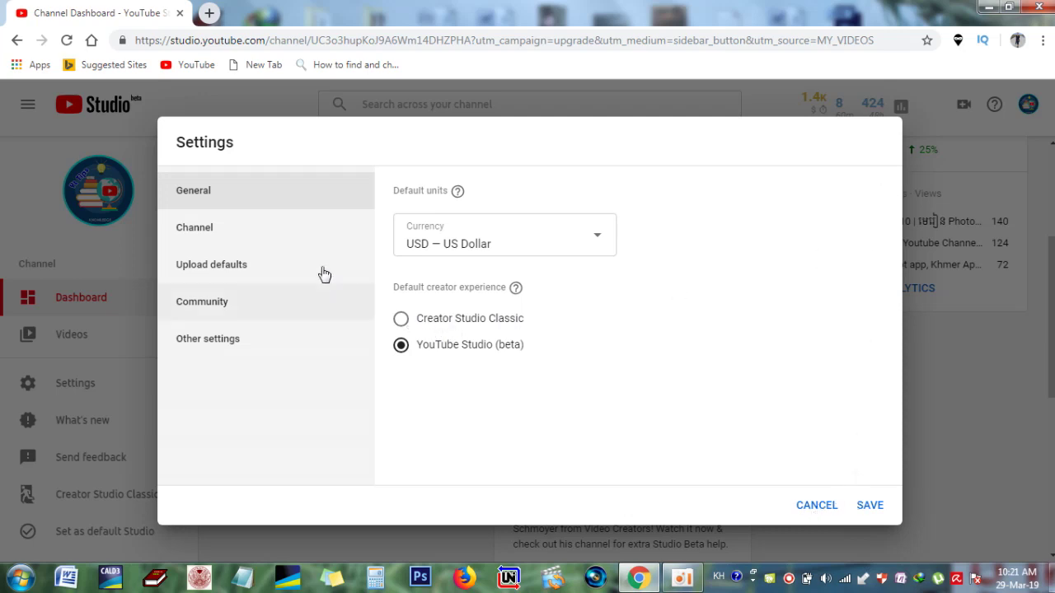
click(815, 505)
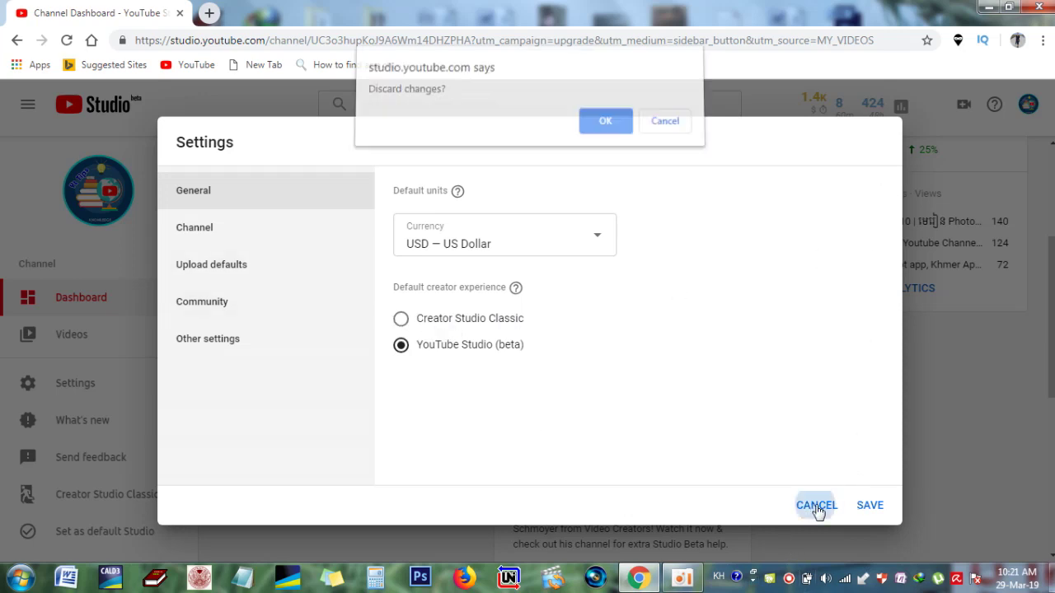
click(616, 131)
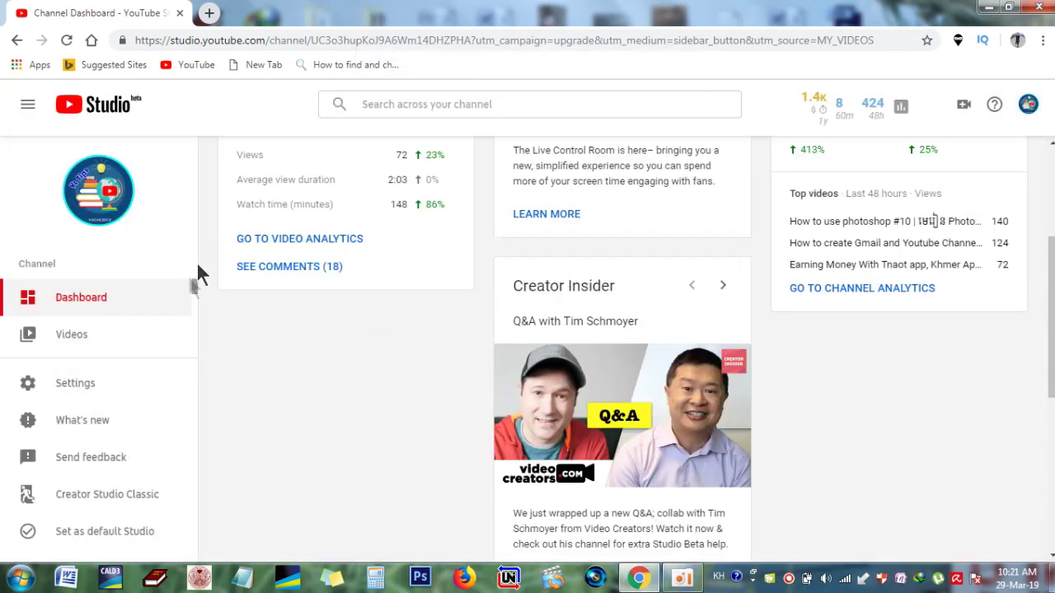
- Open the details of the uploaded video "Earning Money With Tnaot app, Khmer App" and look over its title and description
click(72, 334)
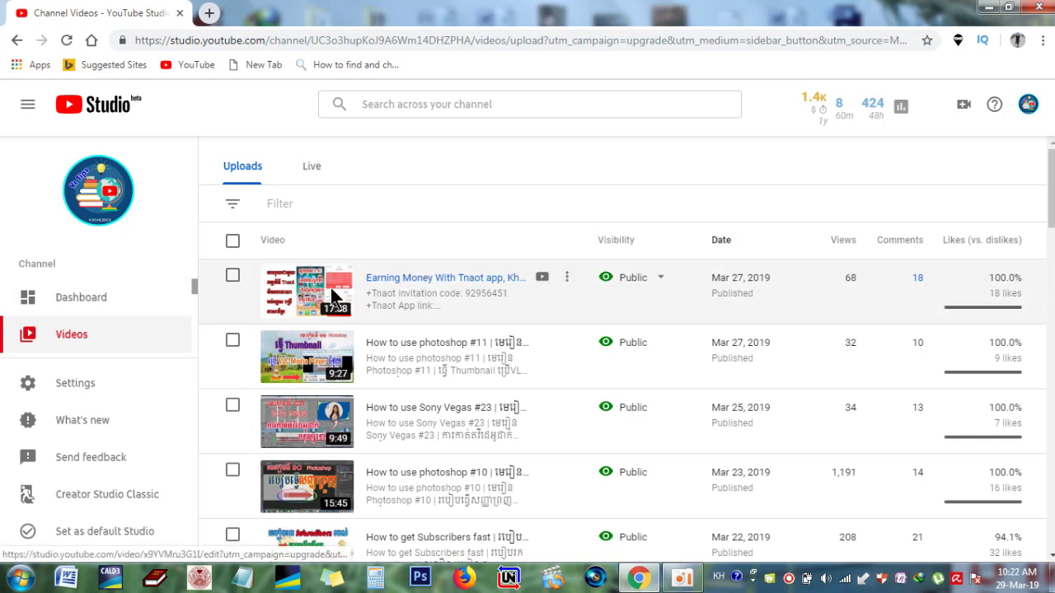
click(430, 279)
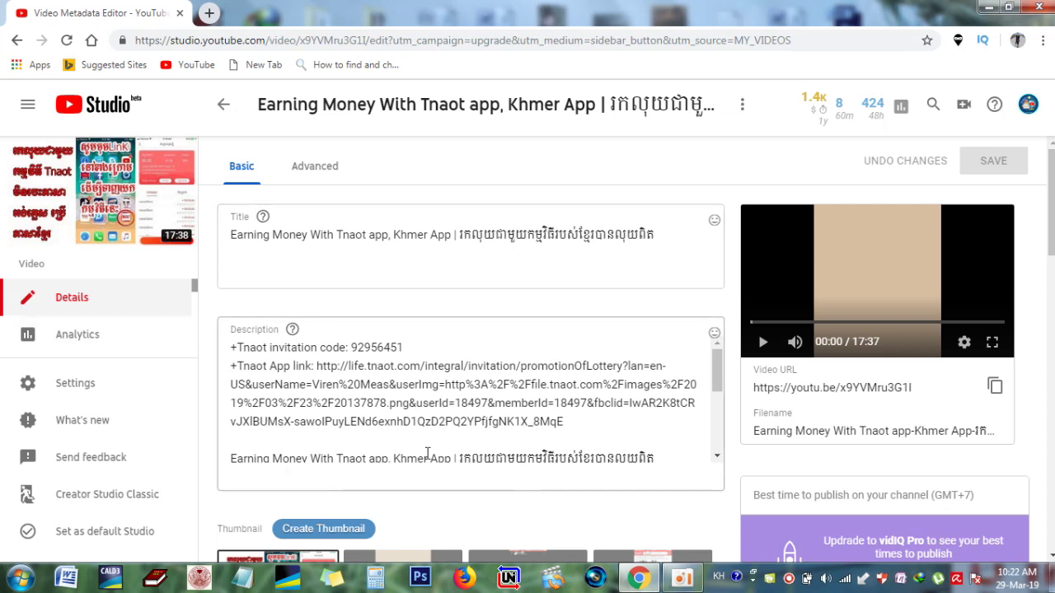
click(347, 419)
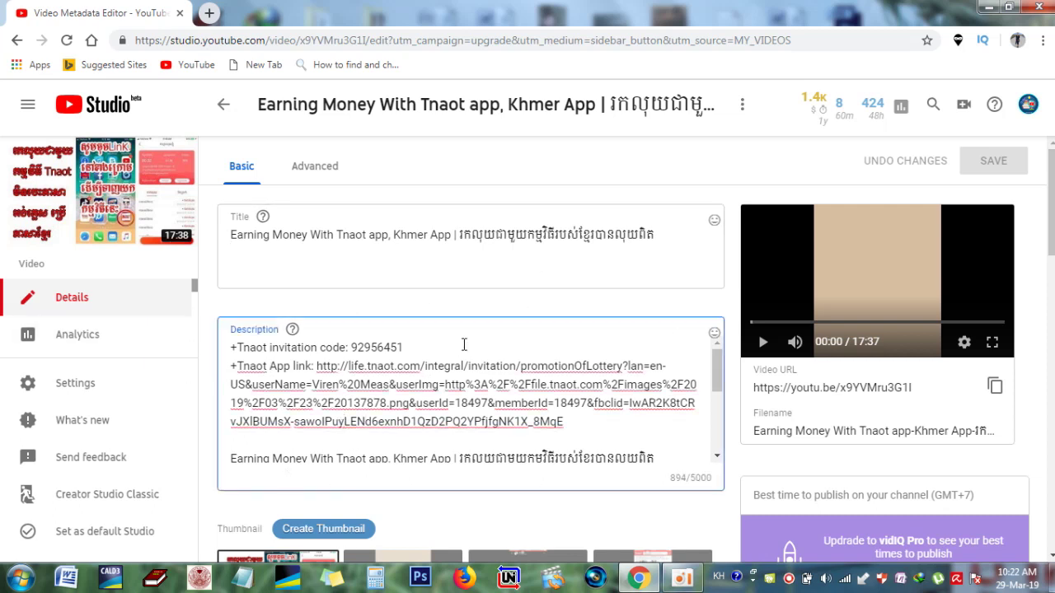
click(590, 239)
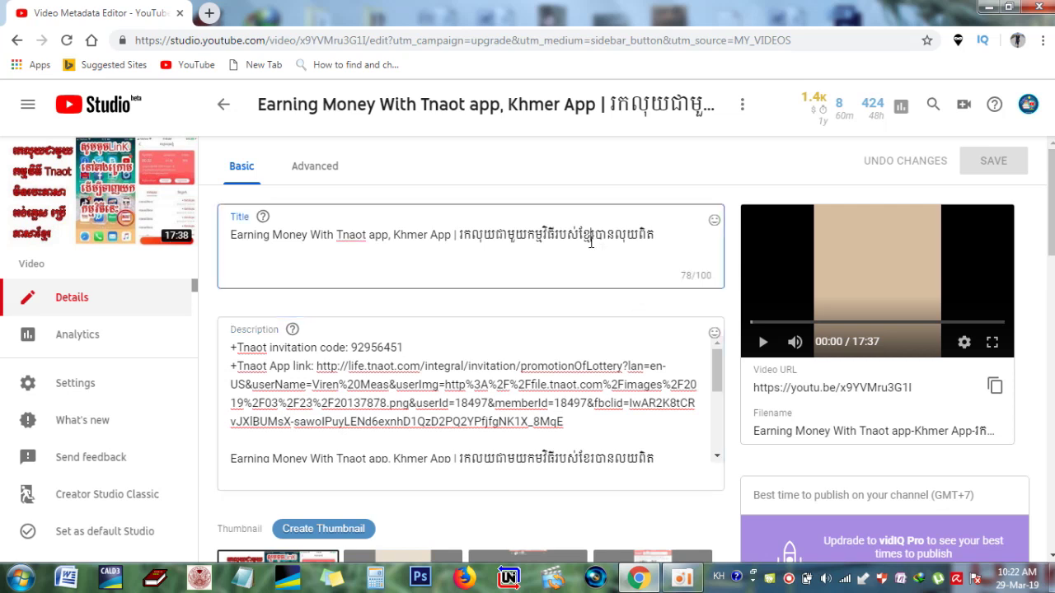
click(346, 440)
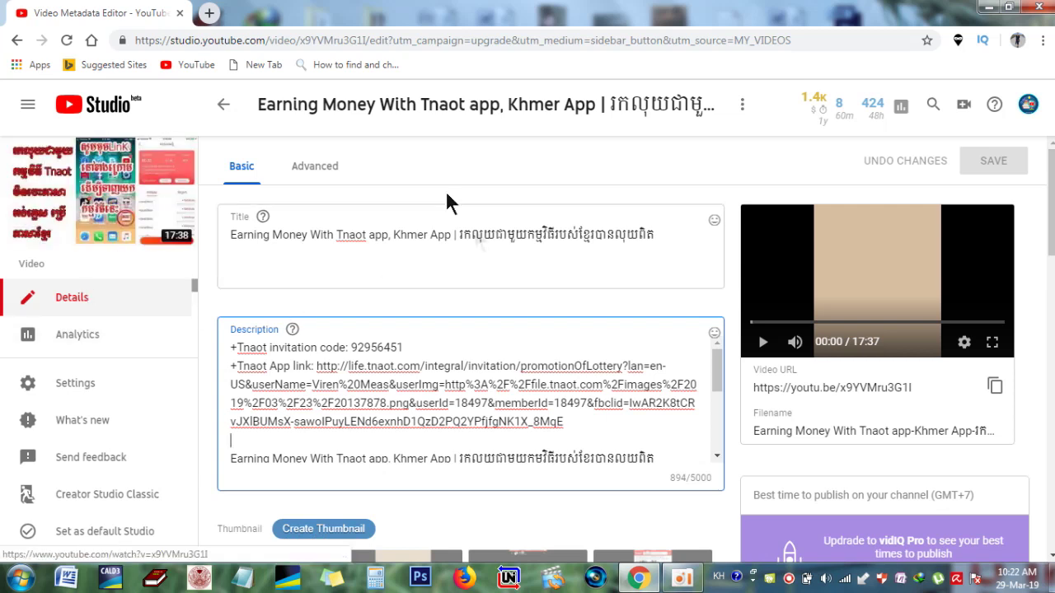
- Open the Tnaot app video in the video editor and bring its timeline tracks into view
mouse_move(81, 195)
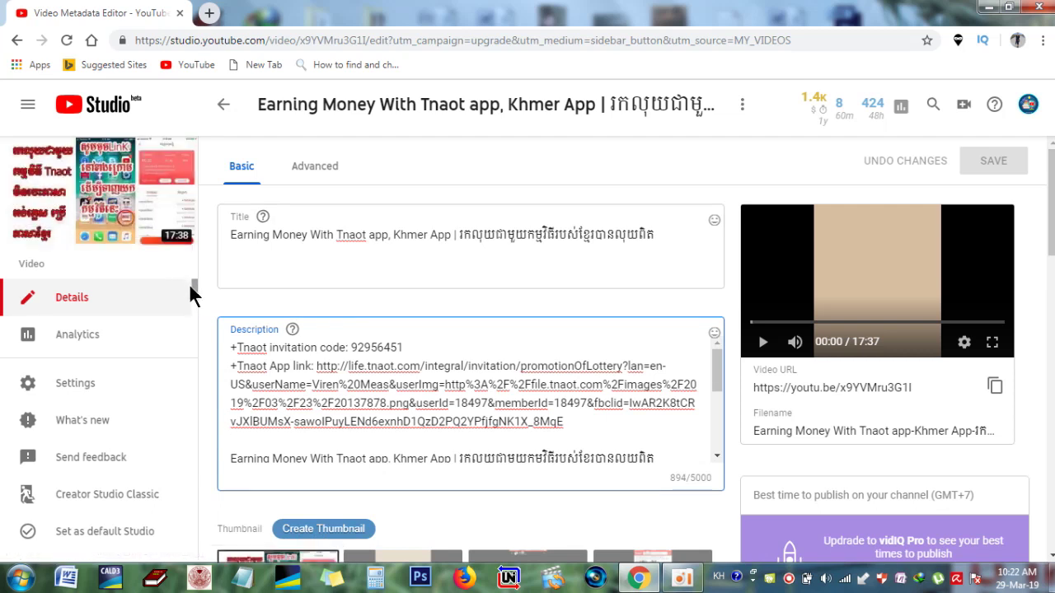
drag(192, 286, 195, 292)
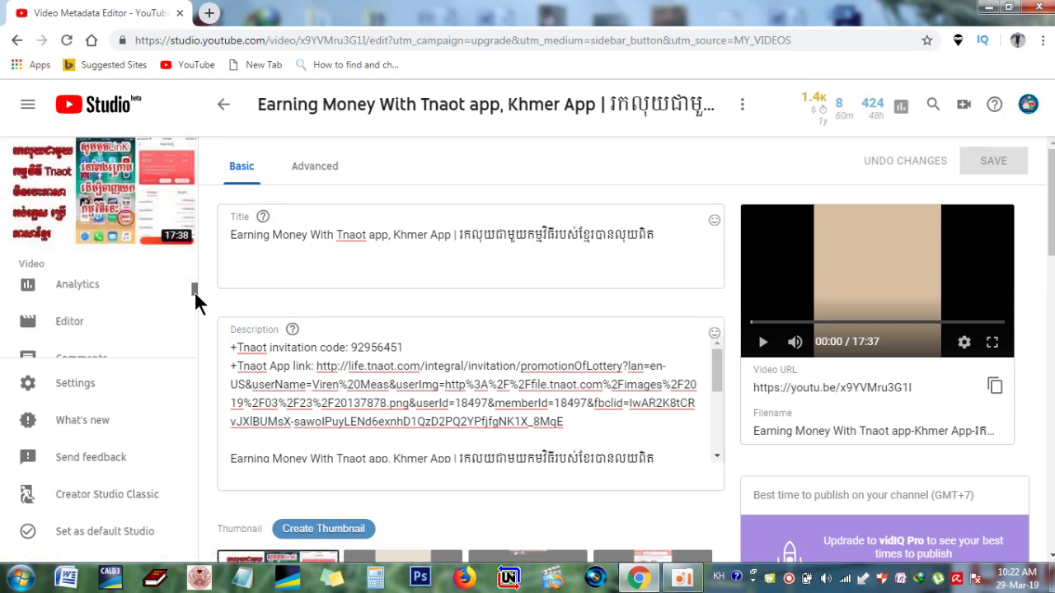
click(67, 328)
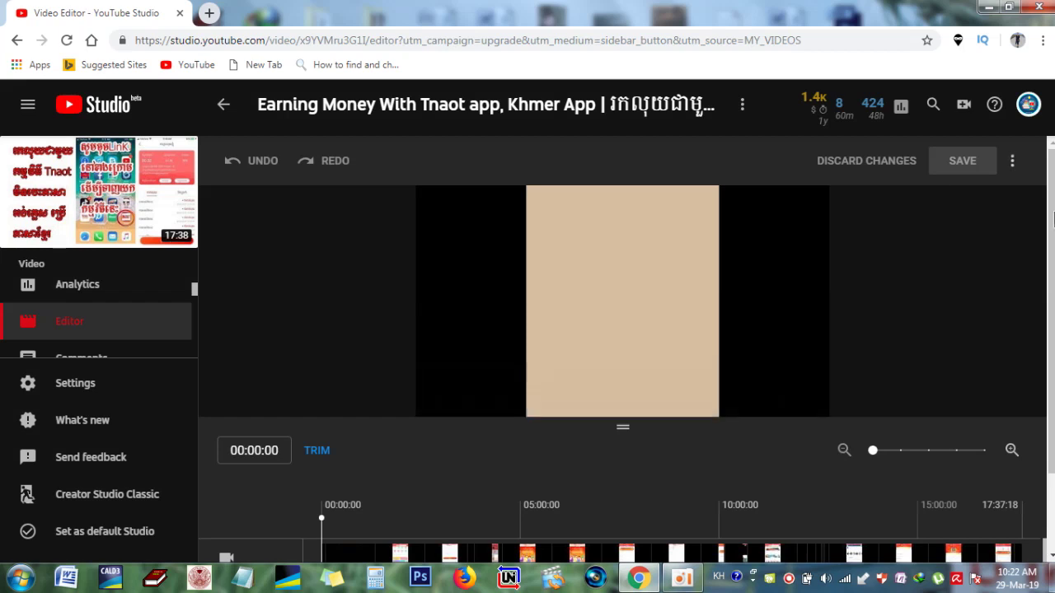
scroll(626, 351, down, 2)
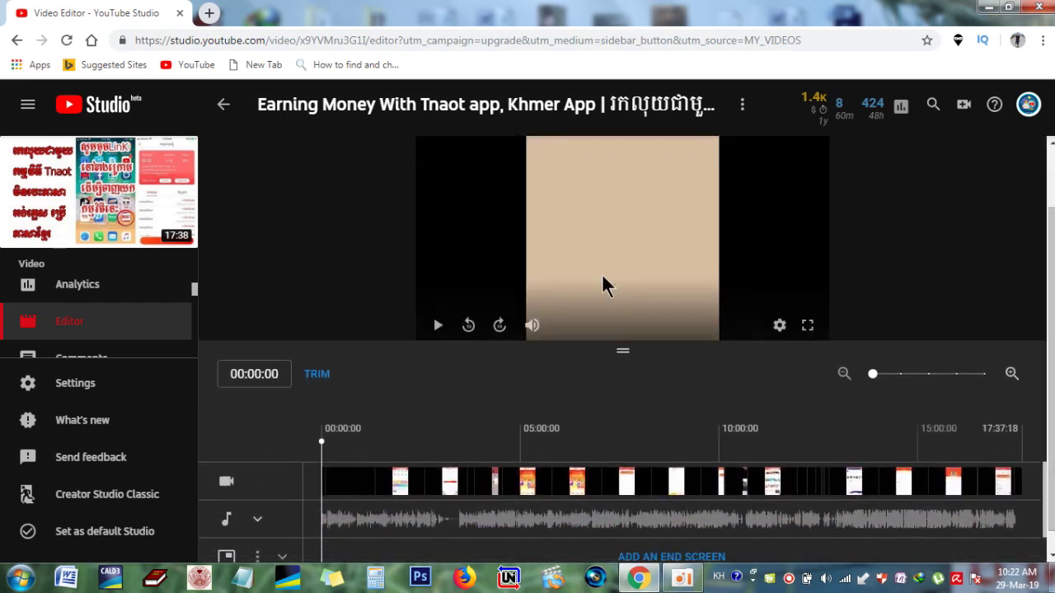
- Play the login passage of the video from 03:05:07 to about 03:25 to find the part to cut
click(445, 523)
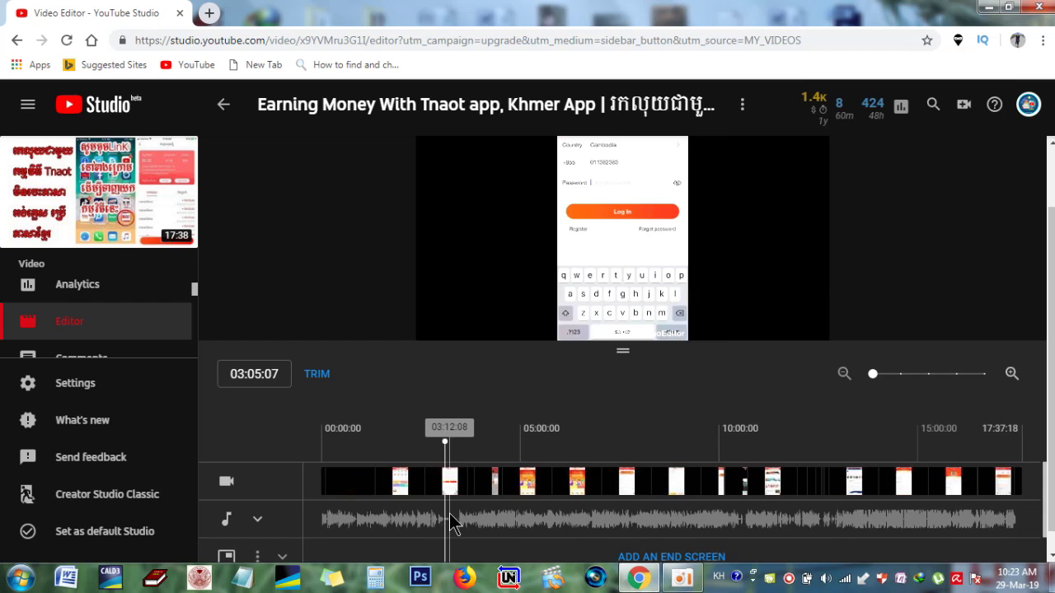
mouse_move(489, 288)
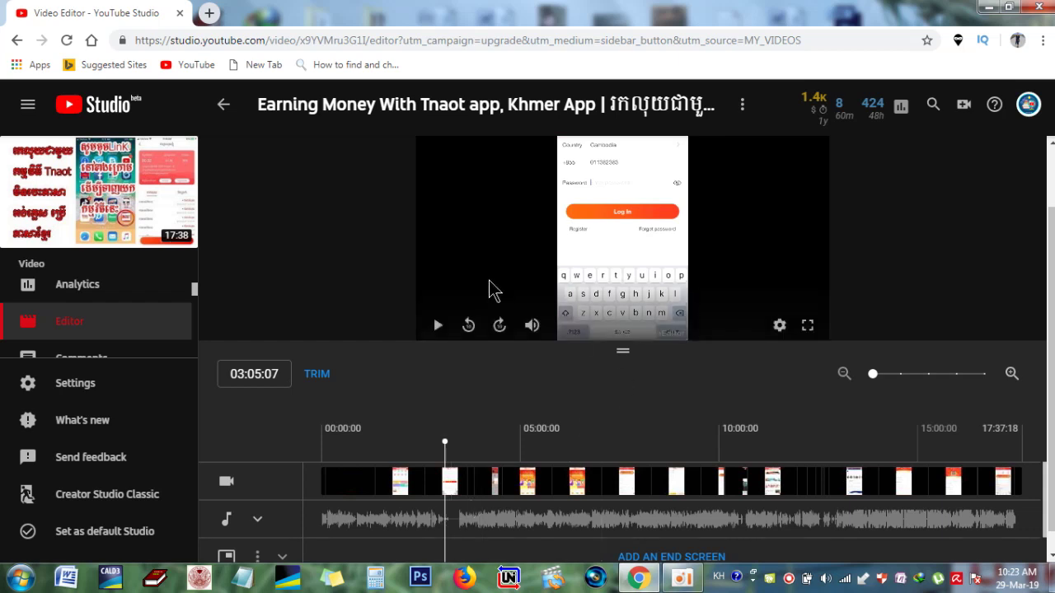
click(437, 326)
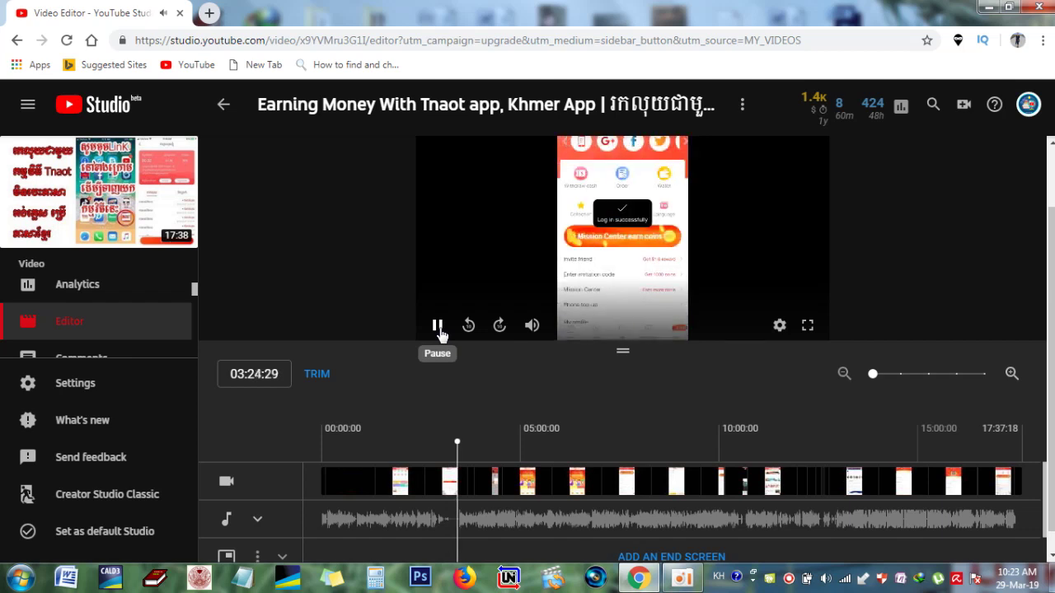
click(438, 327)
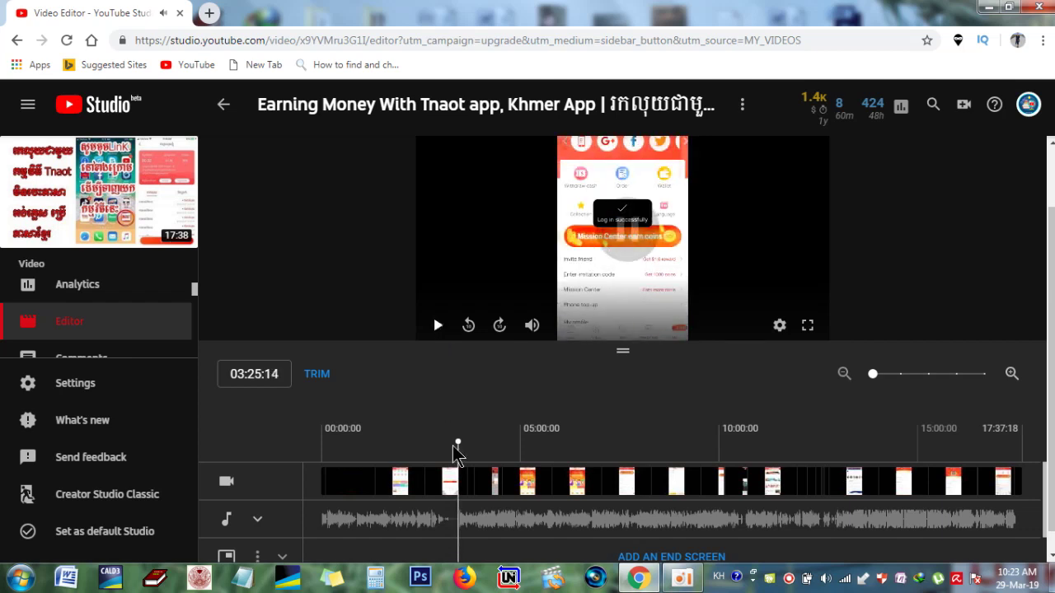
- Start a trim, split the video at 03:01:21 and mark a cut from there to 03:02:19
click(444, 513)
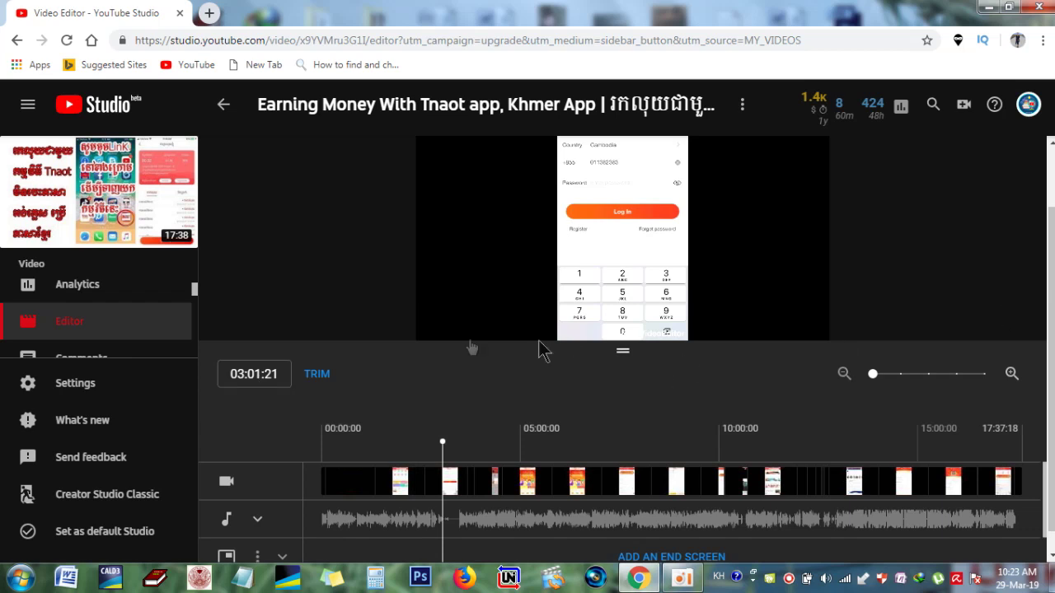
click(317, 375)
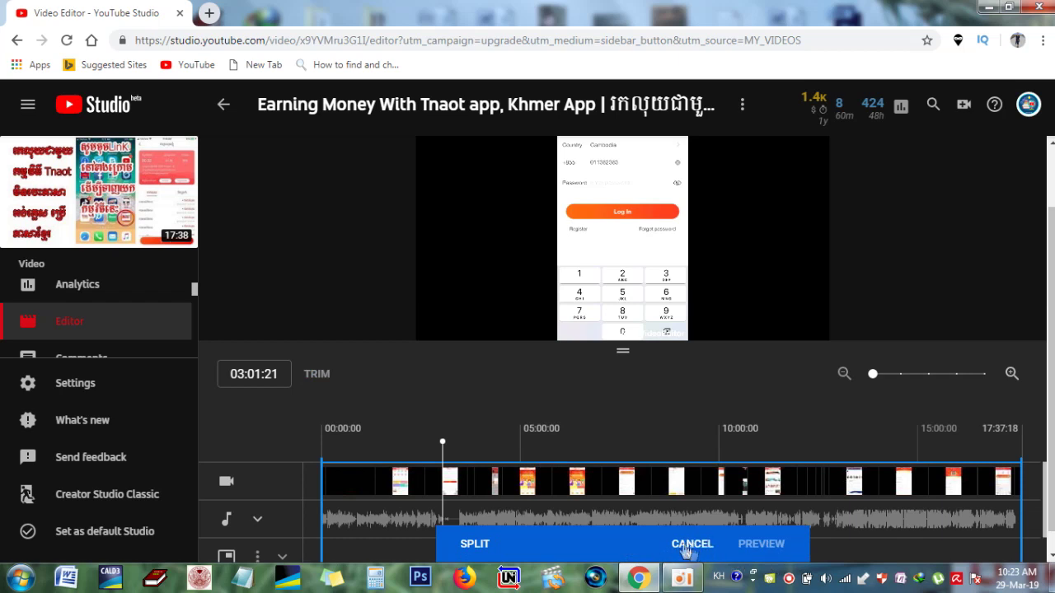
click(477, 546)
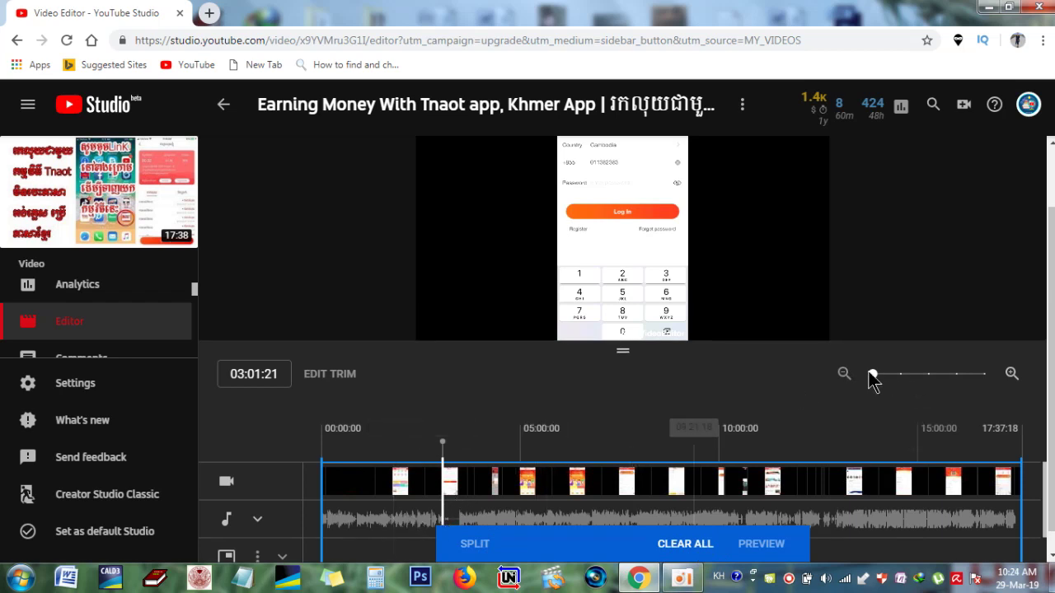
drag(891, 378, 957, 399)
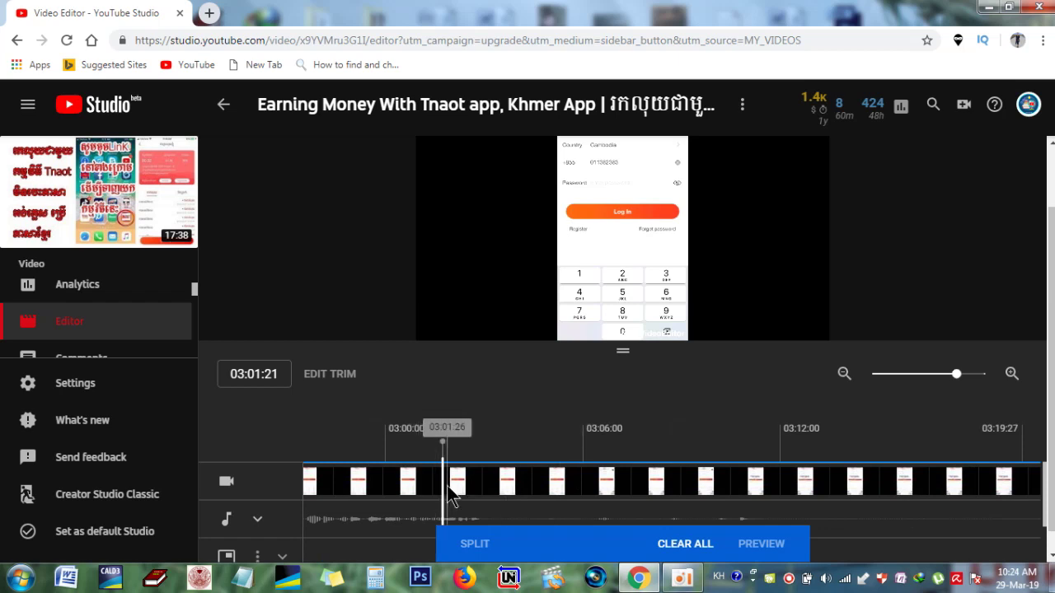
drag(445, 483, 476, 487)
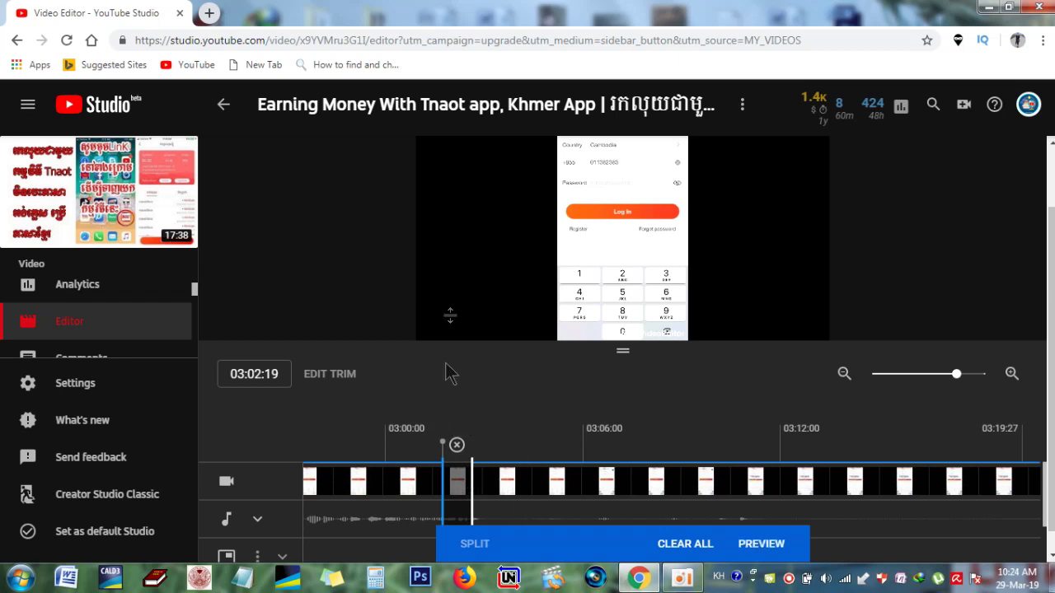
- Play short stretches past the cut and extend the end of the cut to 03:05:03
click(438, 325)
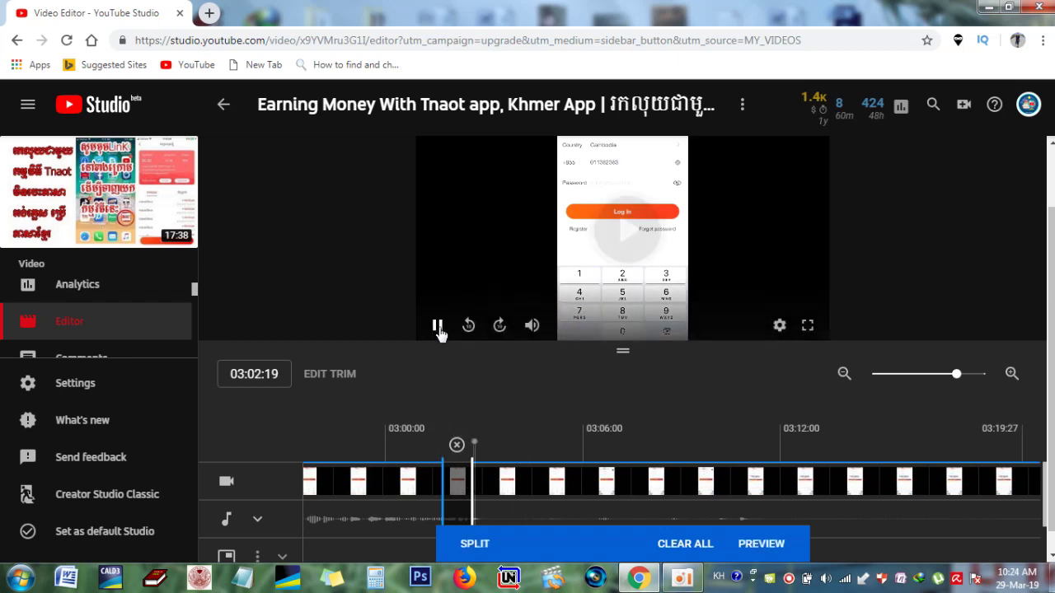
click(438, 326)
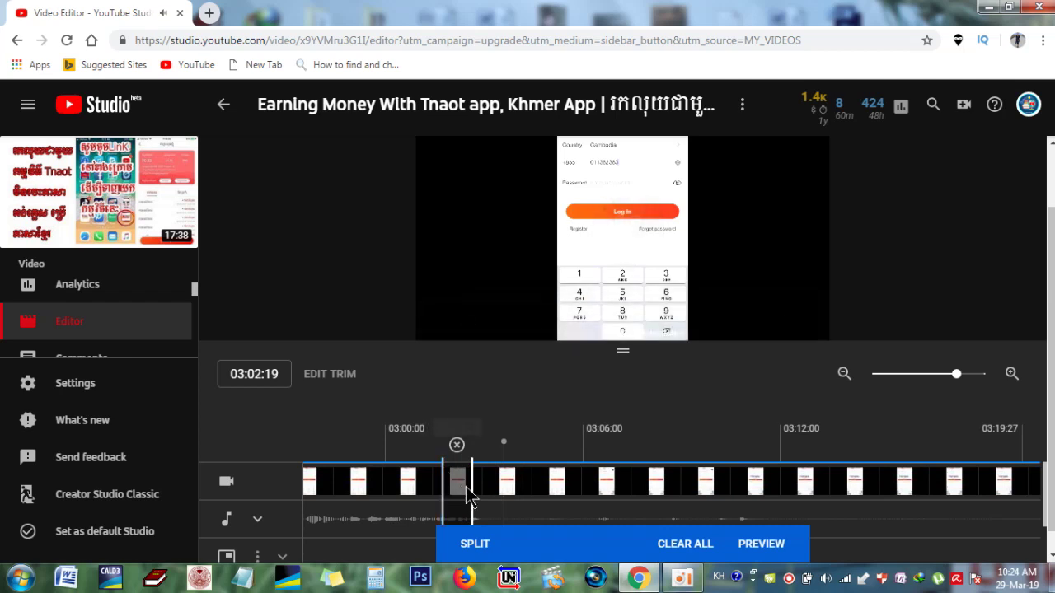
click(466, 435)
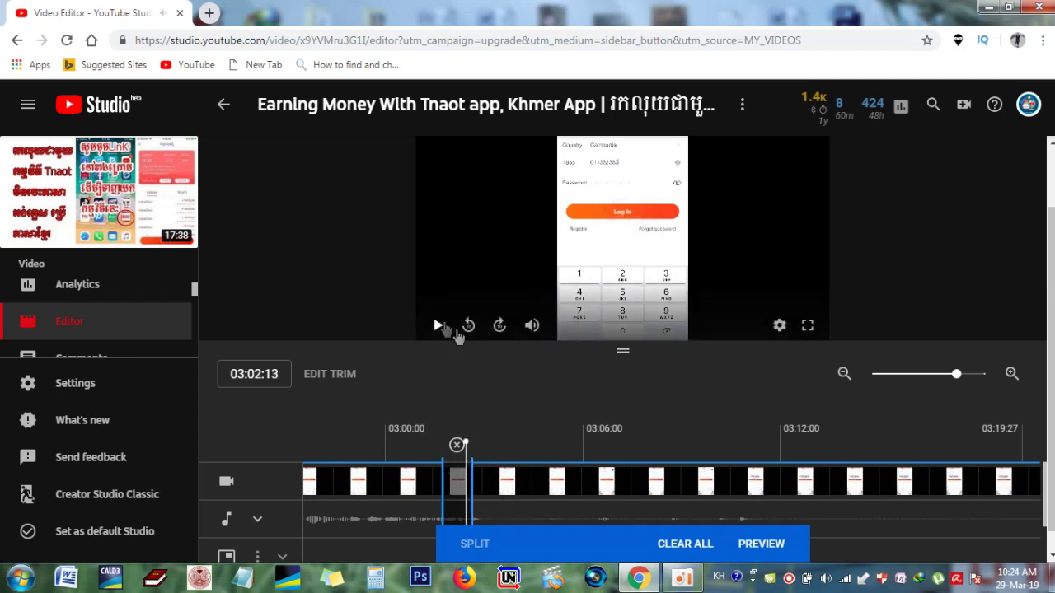
click(438, 328)
click(438, 328)
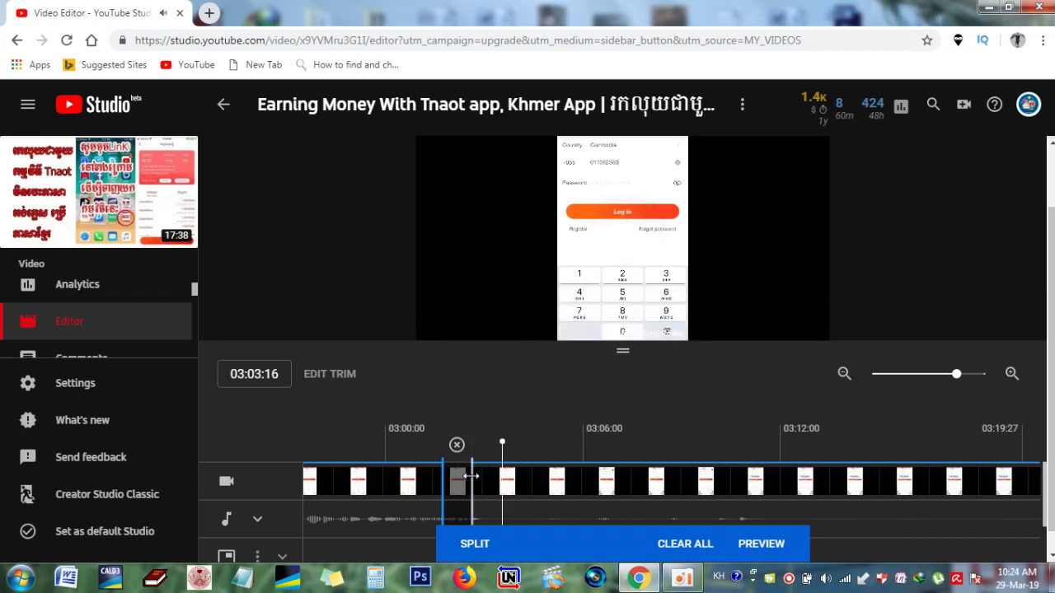
drag(471, 476, 507, 498)
click(462, 429)
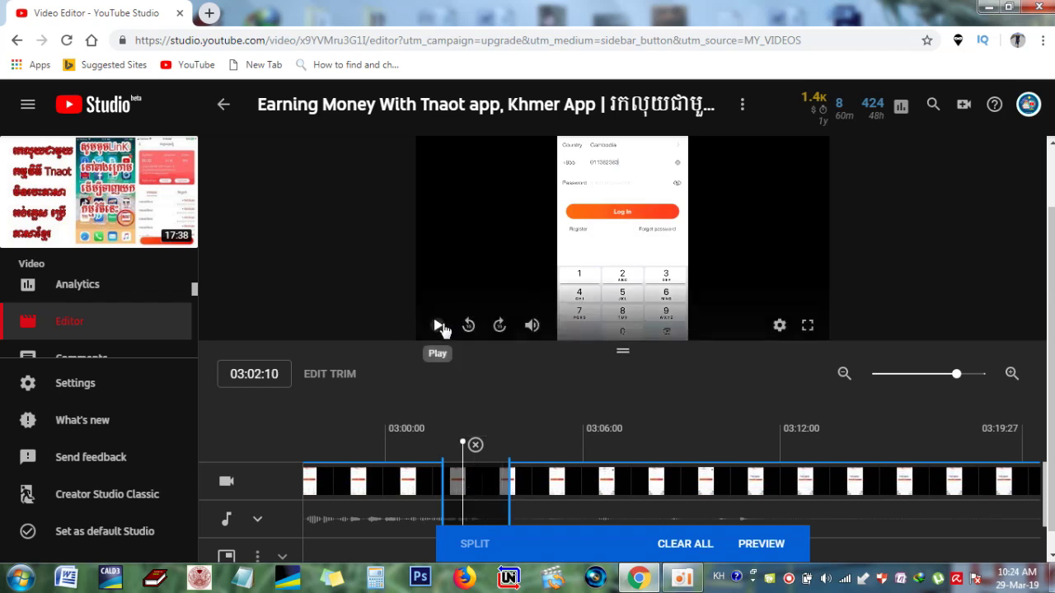
click(439, 326)
click(441, 327)
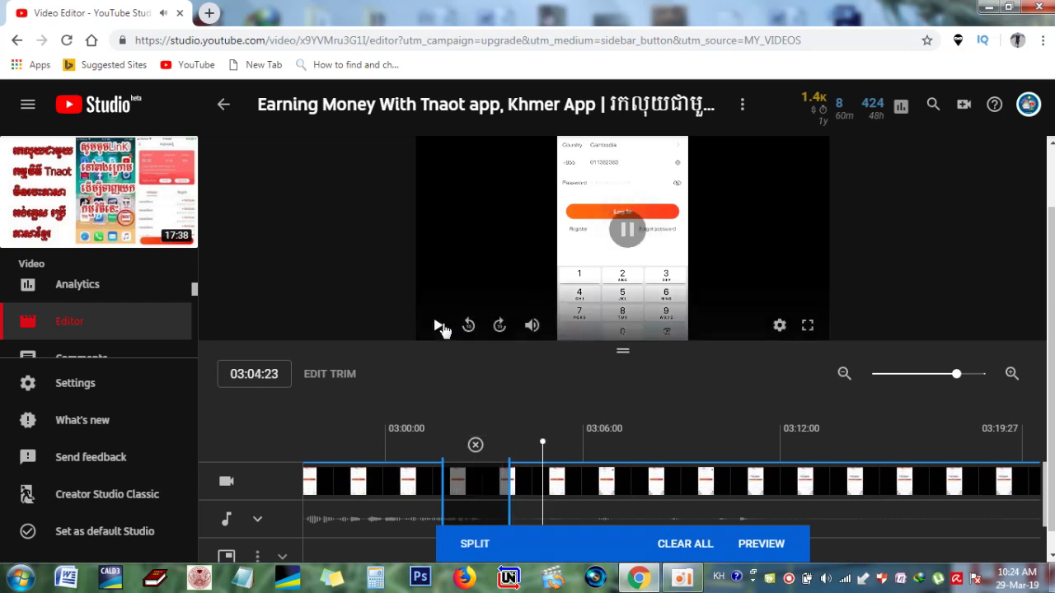
drag(545, 499, 556, 507)
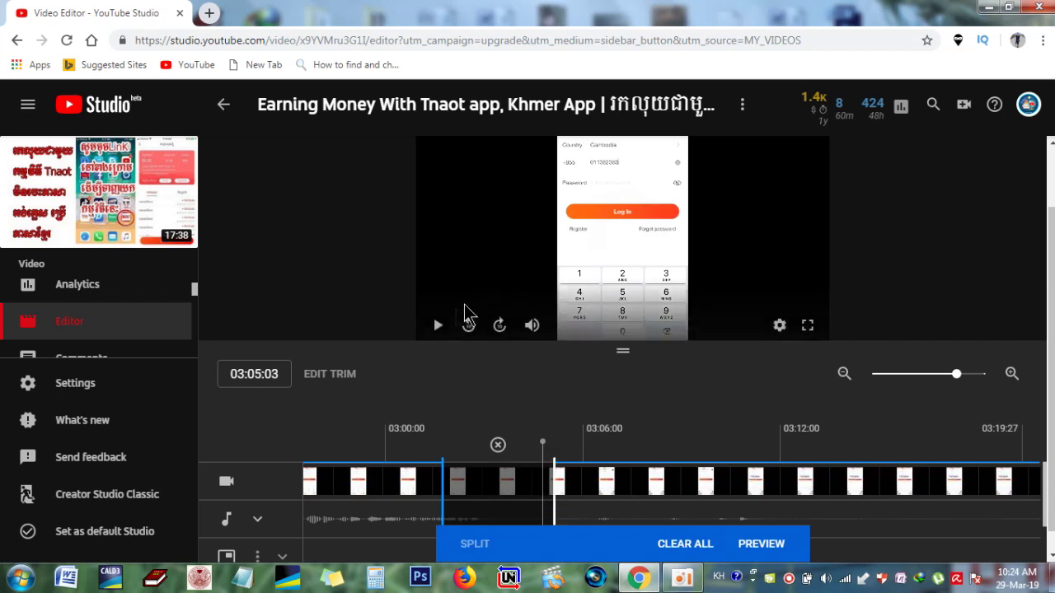
- Play on past the marked cut and extend its end to 03:12:10
click(440, 327)
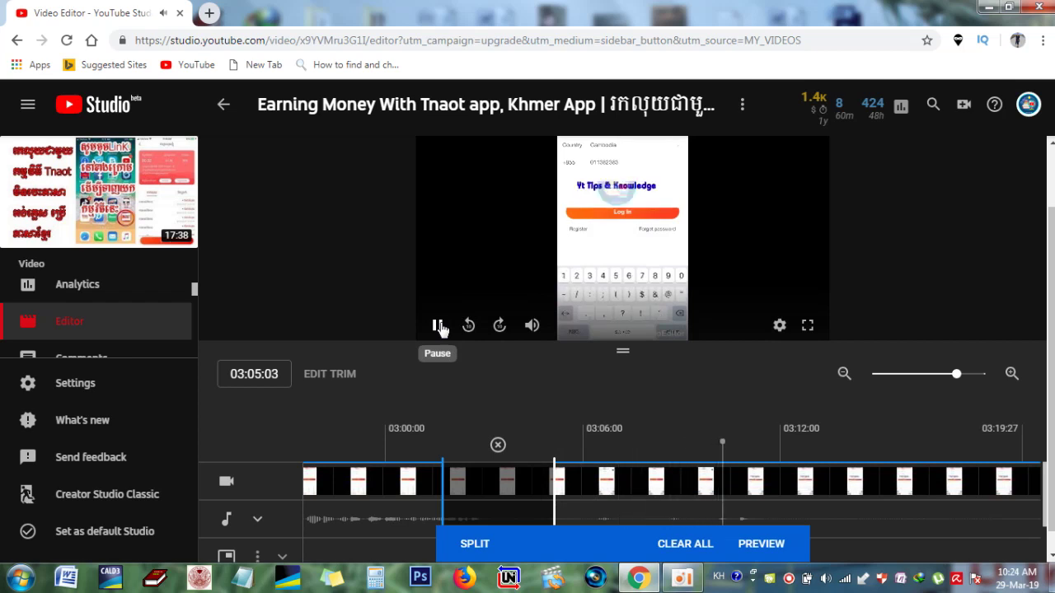
click(439, 326)
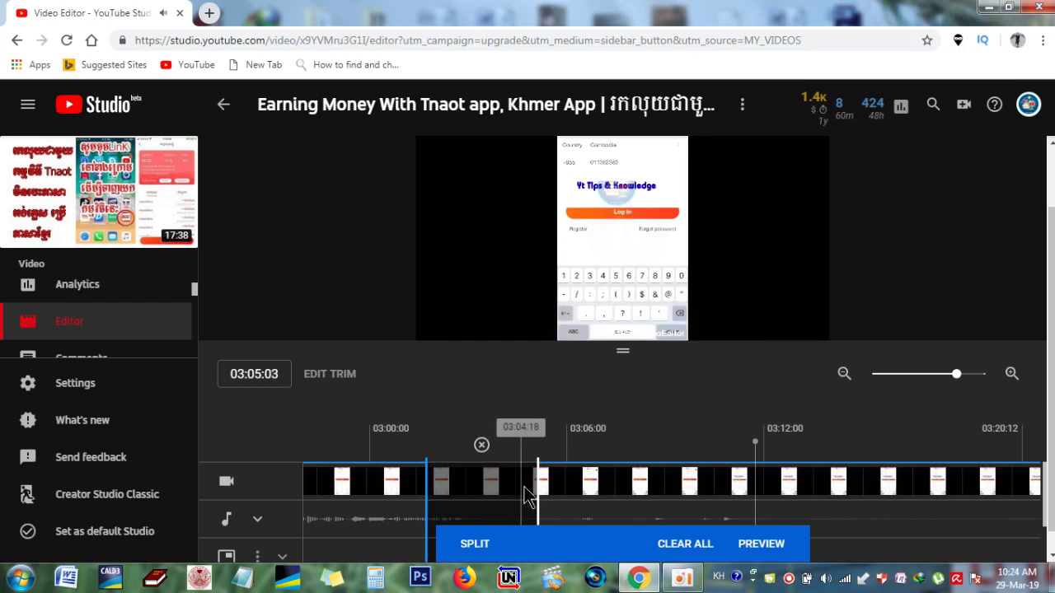
click(647, 483)
drag(772, 522, 777, 522)
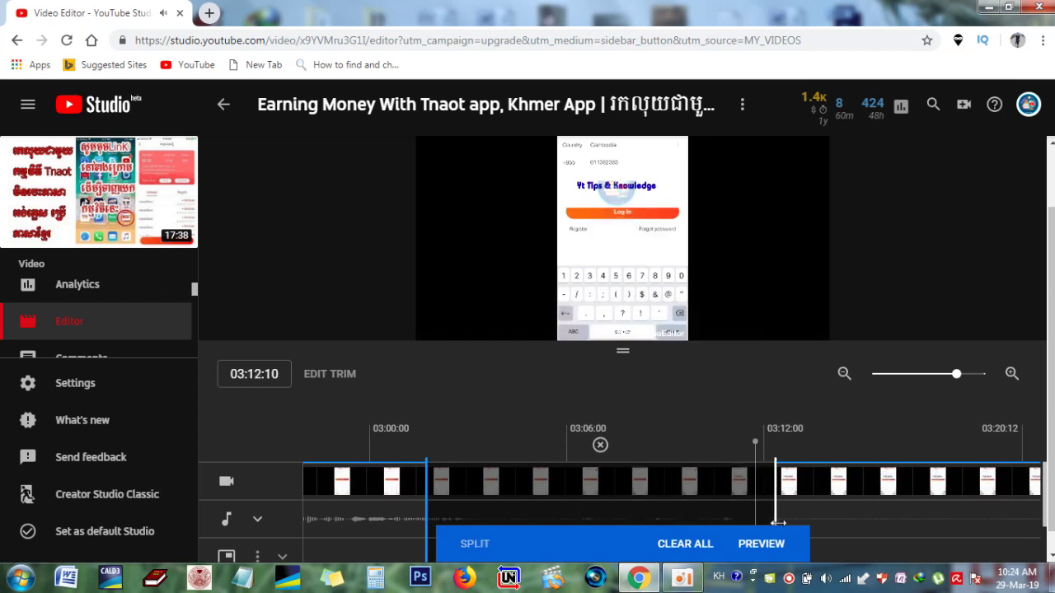
- Split the video at 03:42:16 and mark a second cut from there to 03:54:02
click(928, 375)
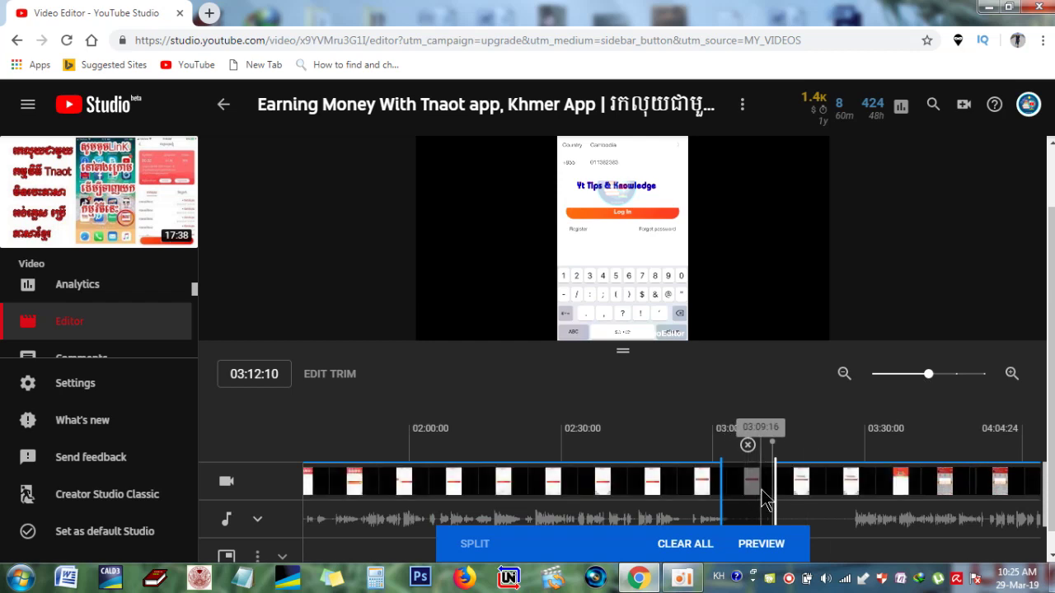
click(928, 492)
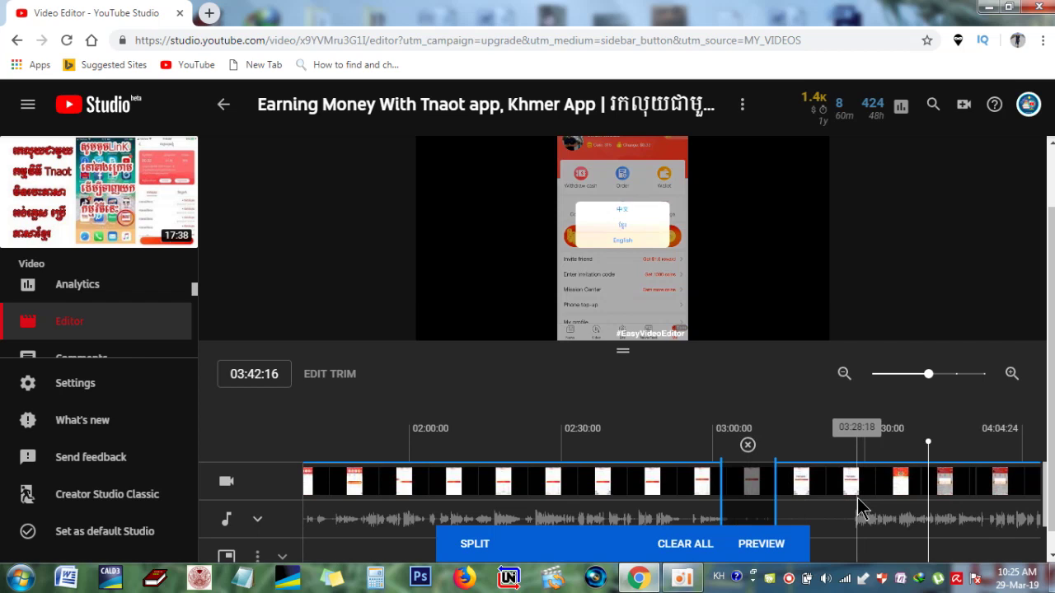
click(475, 547)
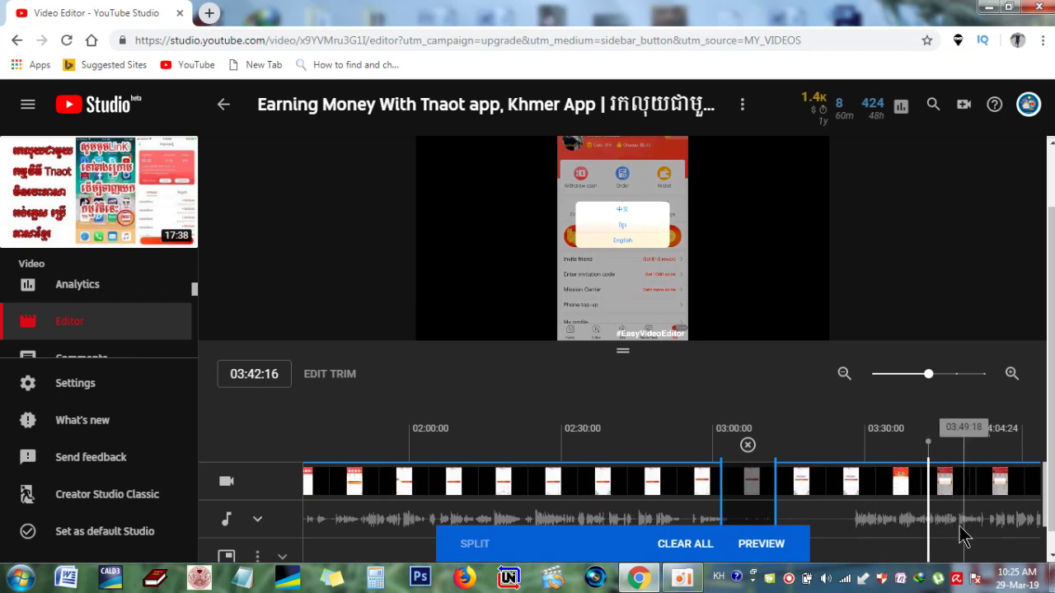
drag(929, 495, 985, 527)
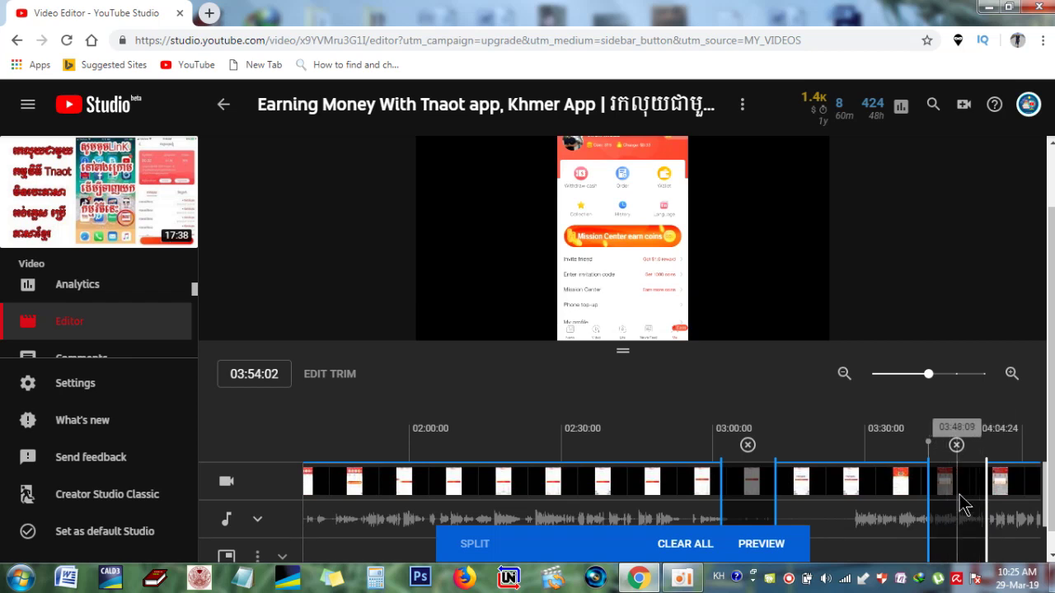
click(721, 505)
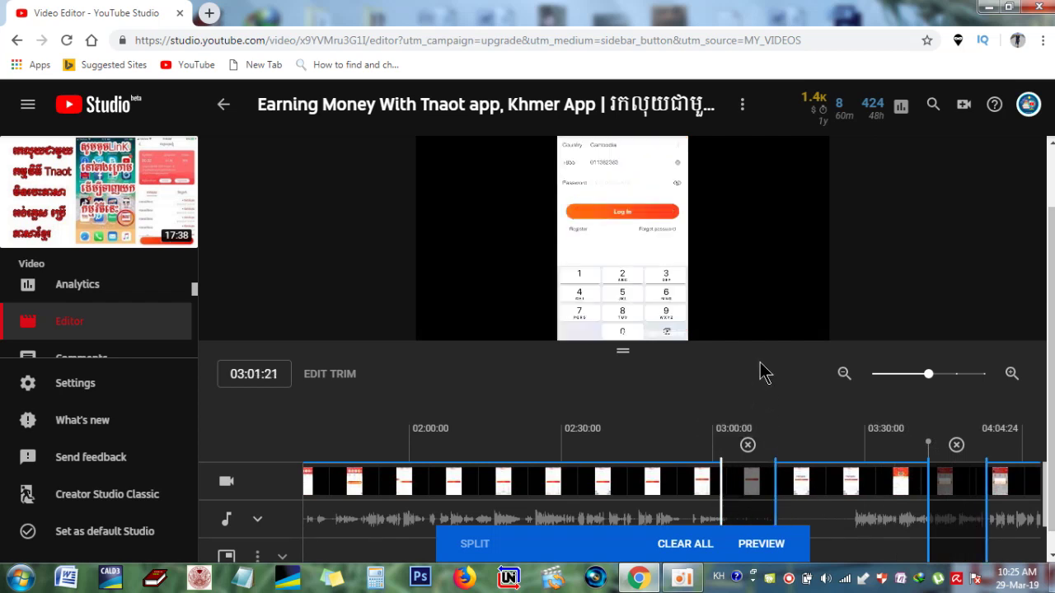
click(927, 472)
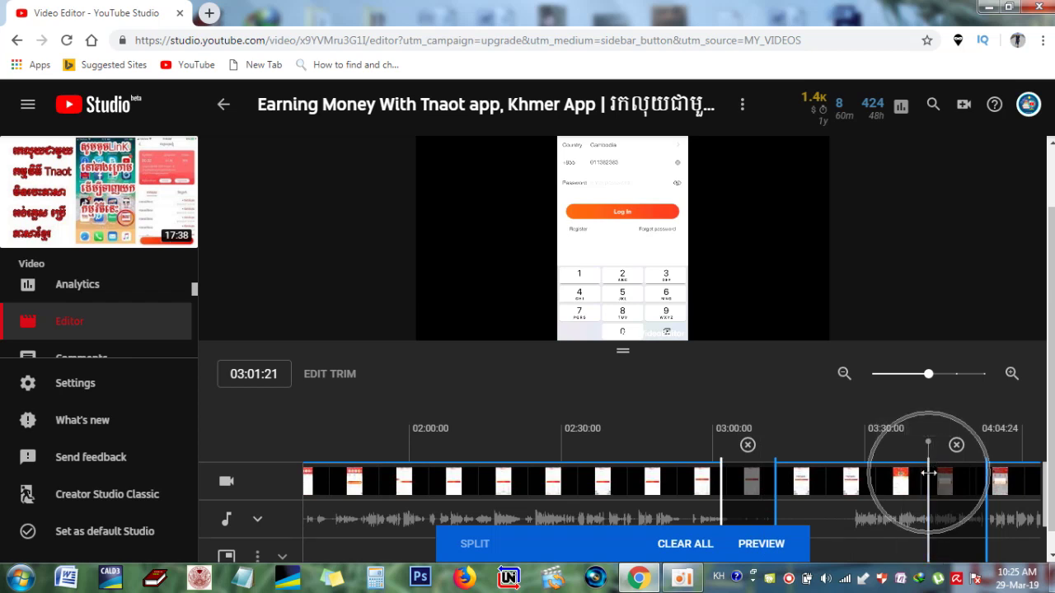
click(985, 468)
click(985, 468)
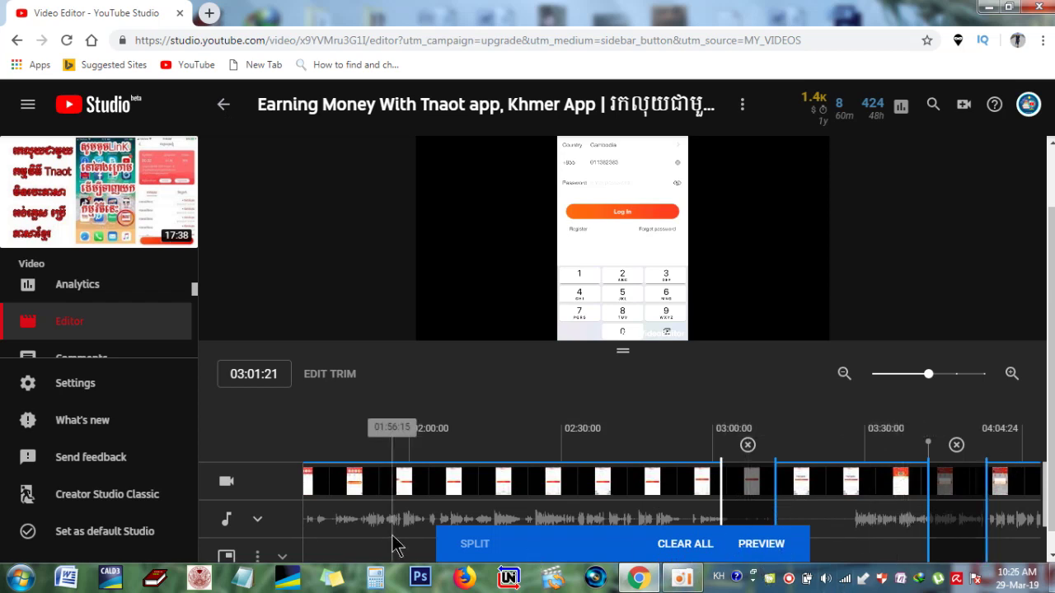
click(868, 587)
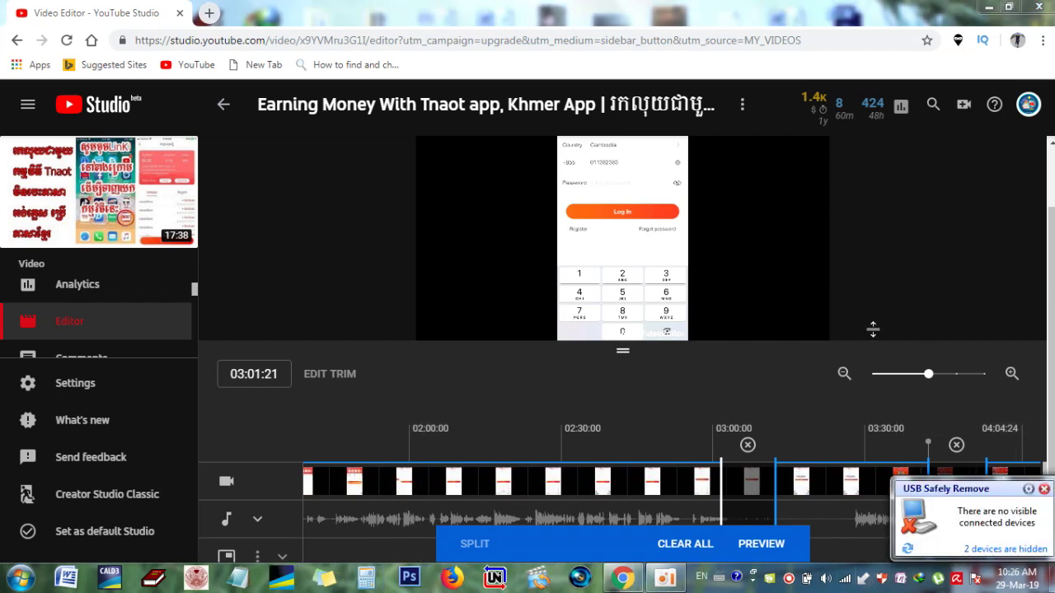
click(746, 312)
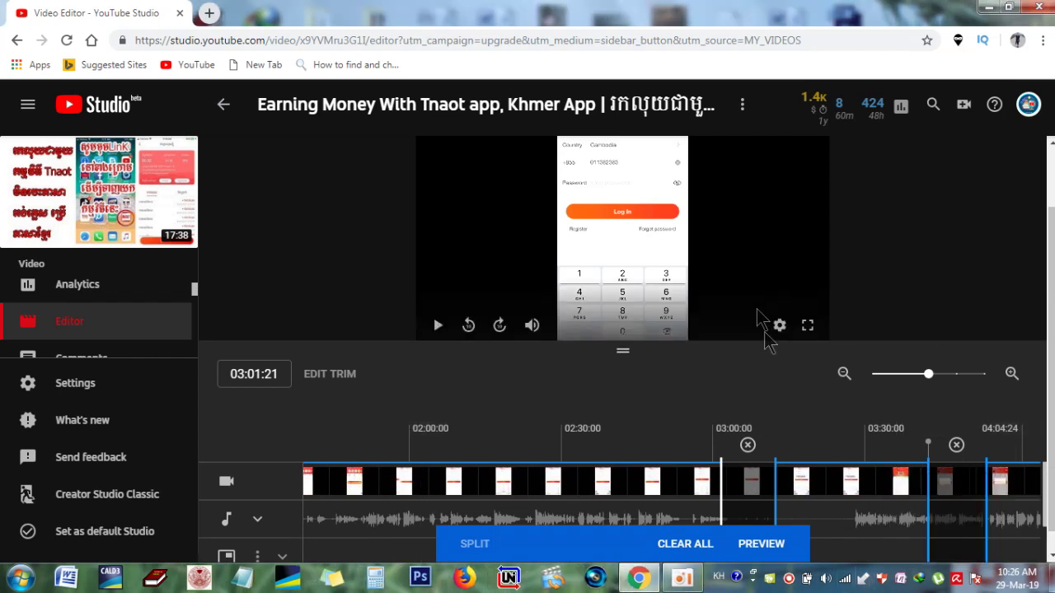
- Leave trim editing by previewing the video with both marked cuts applied
click(769, 546)
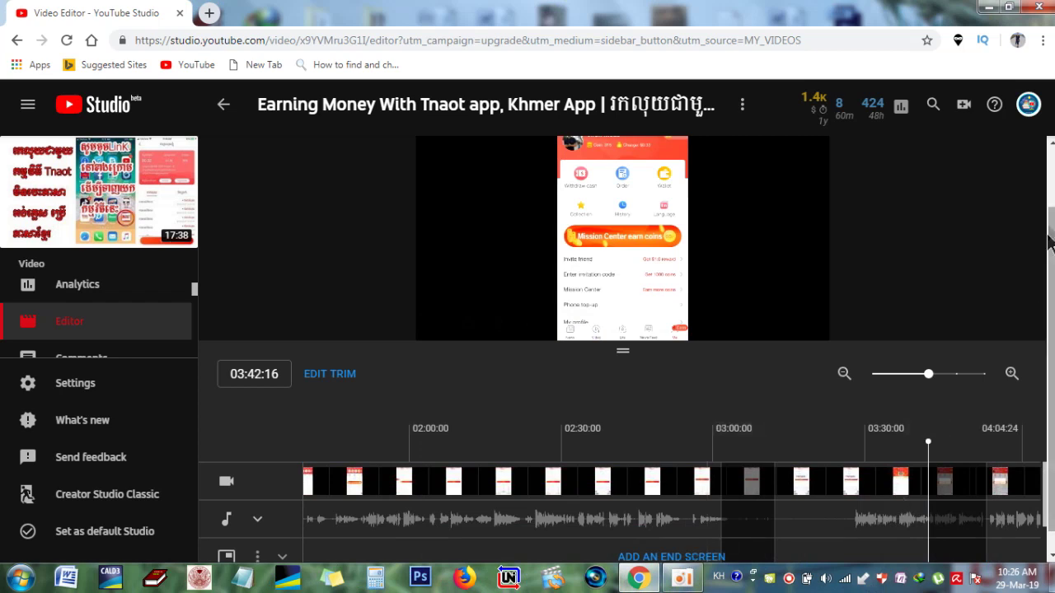
drag(1051, 237, 1051, 173)
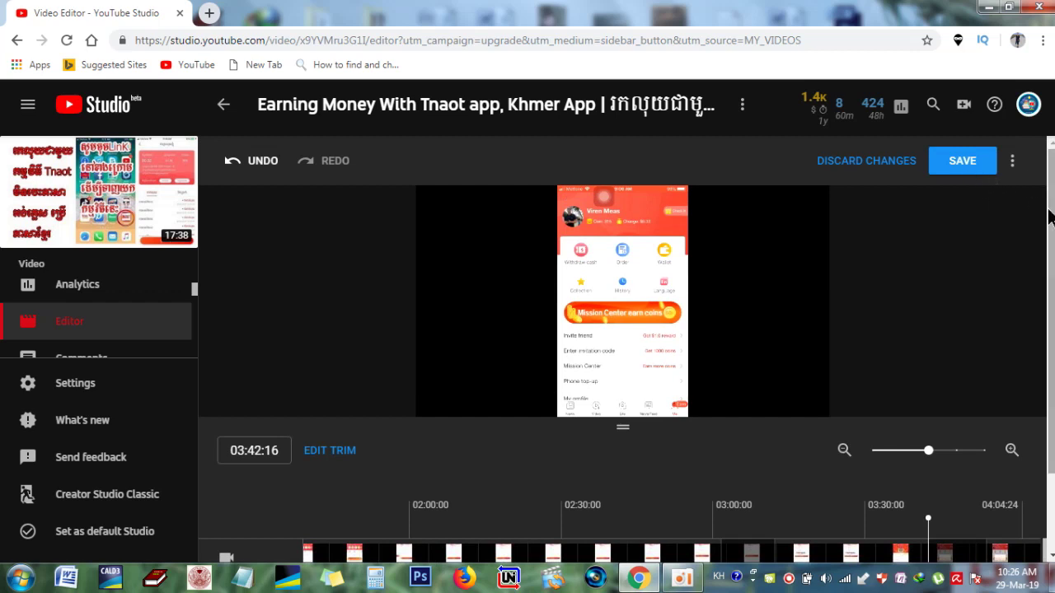
drag(1051, 213, 1051, 187)
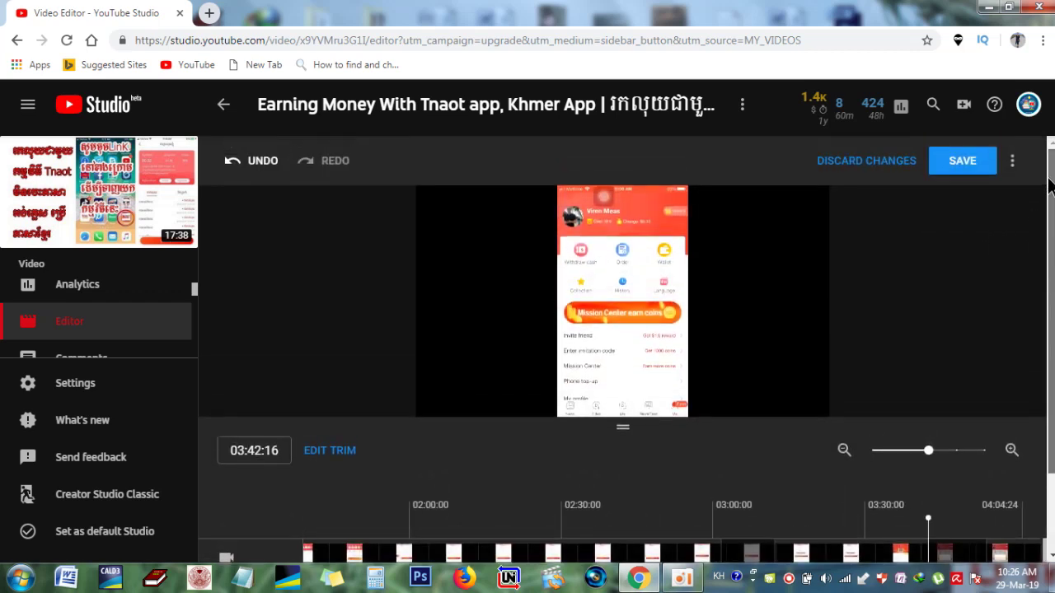